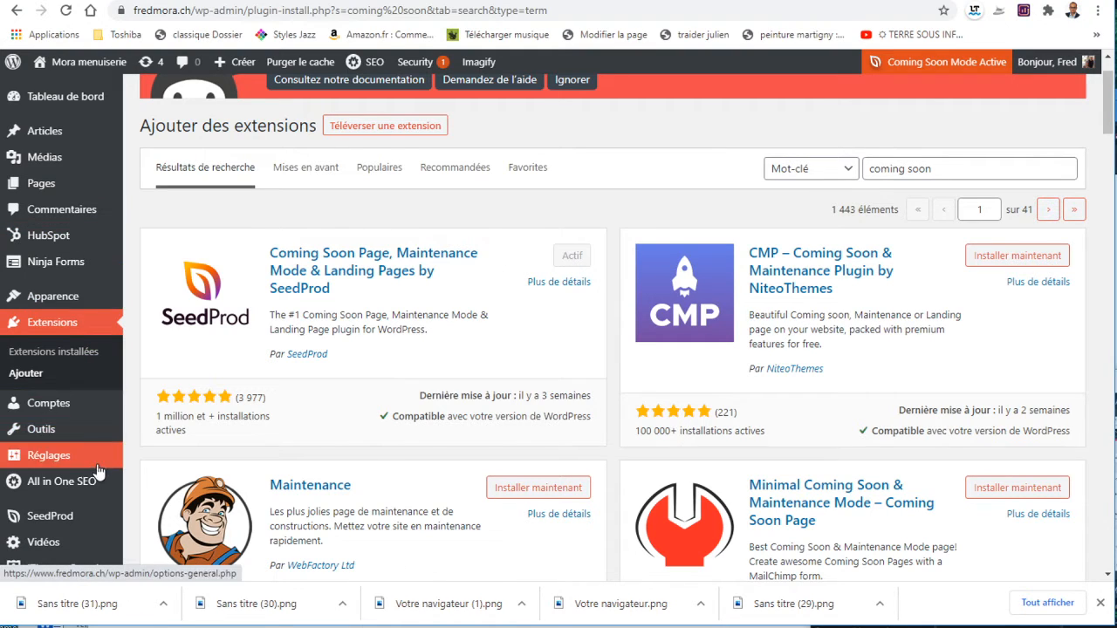
Turn off Coming Soon Mode in SeedProd's pages and open its page for editing
mouse_move(91, 487)
mouse_move(74, 520)
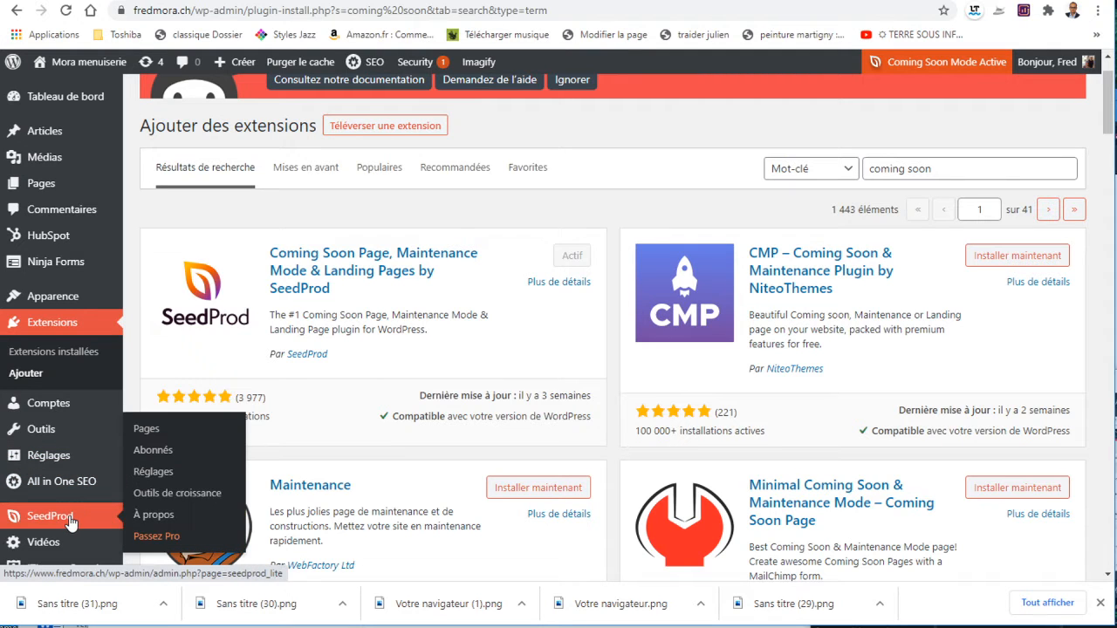
left_click(146, 432)
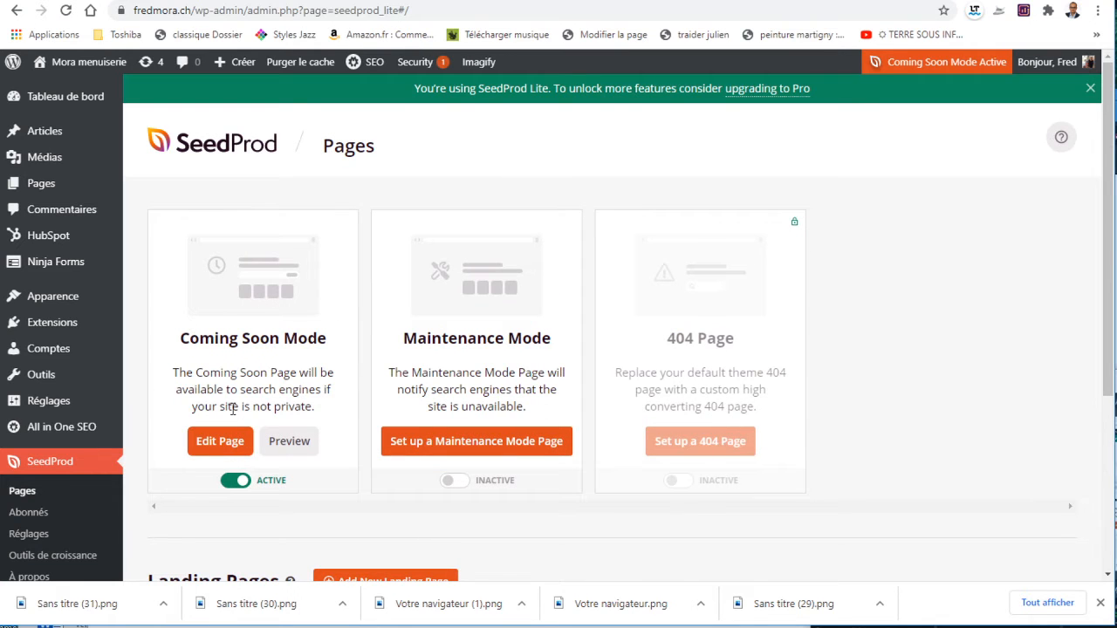
left_click(239, 483)
left_click(225, 445)
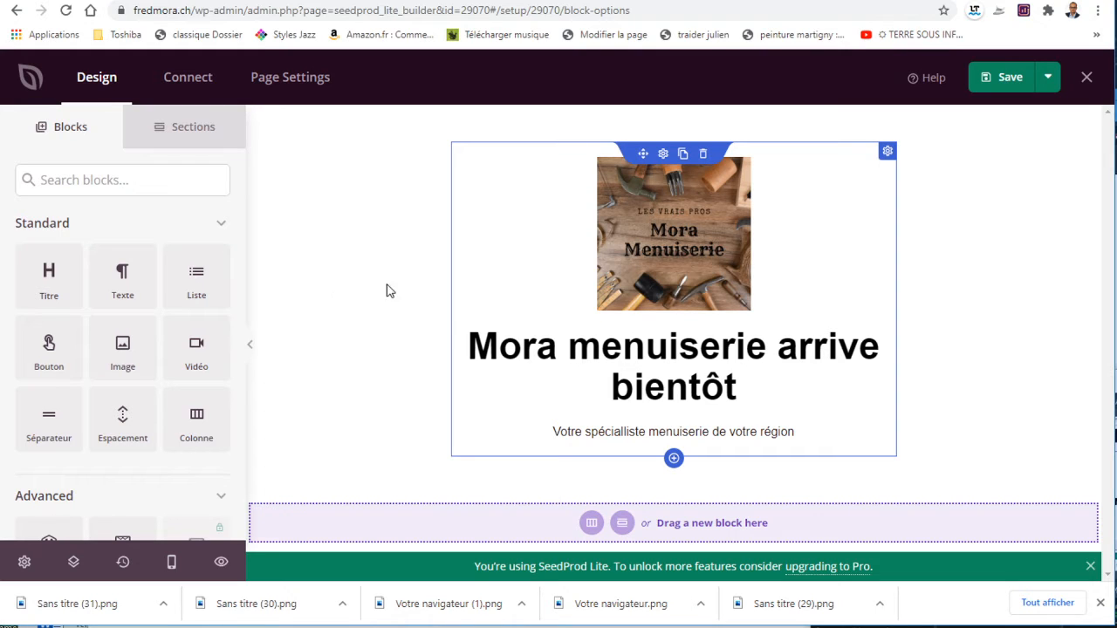
Set the font size of the "Mora menuiserie arrive bientôt" headline to 42
left_click(675, 241)
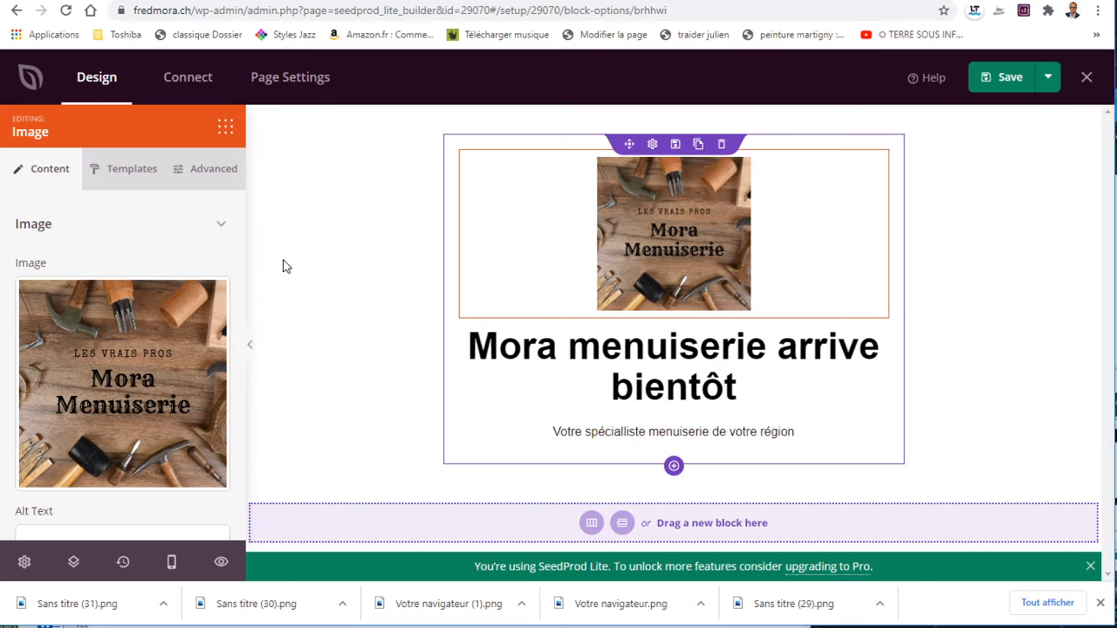
mouse_move(197, 314)
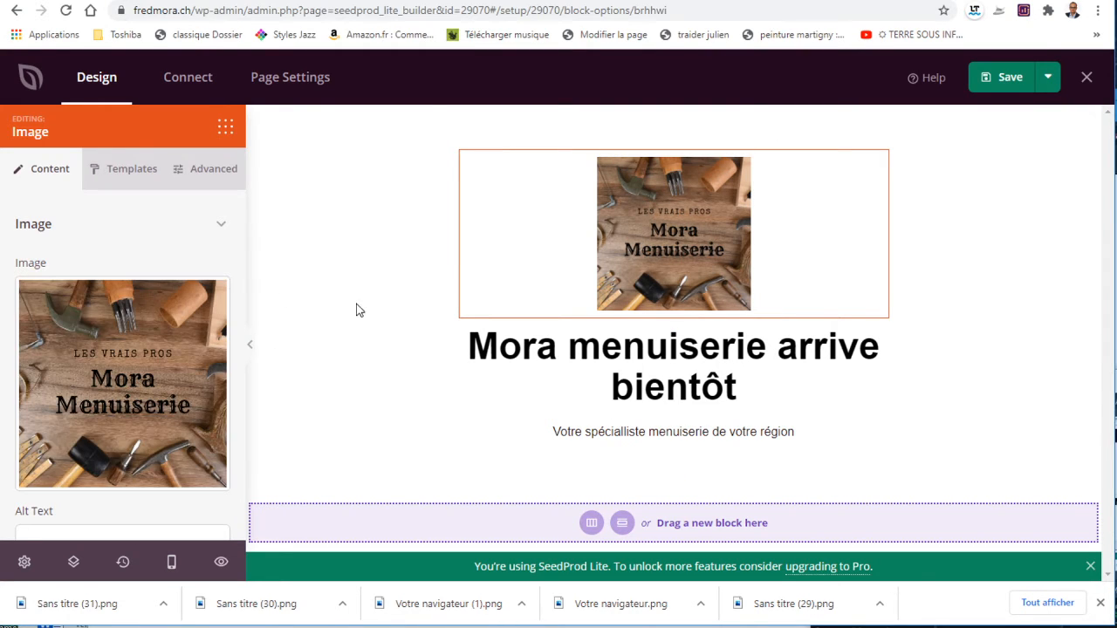
left_click(596, 370)
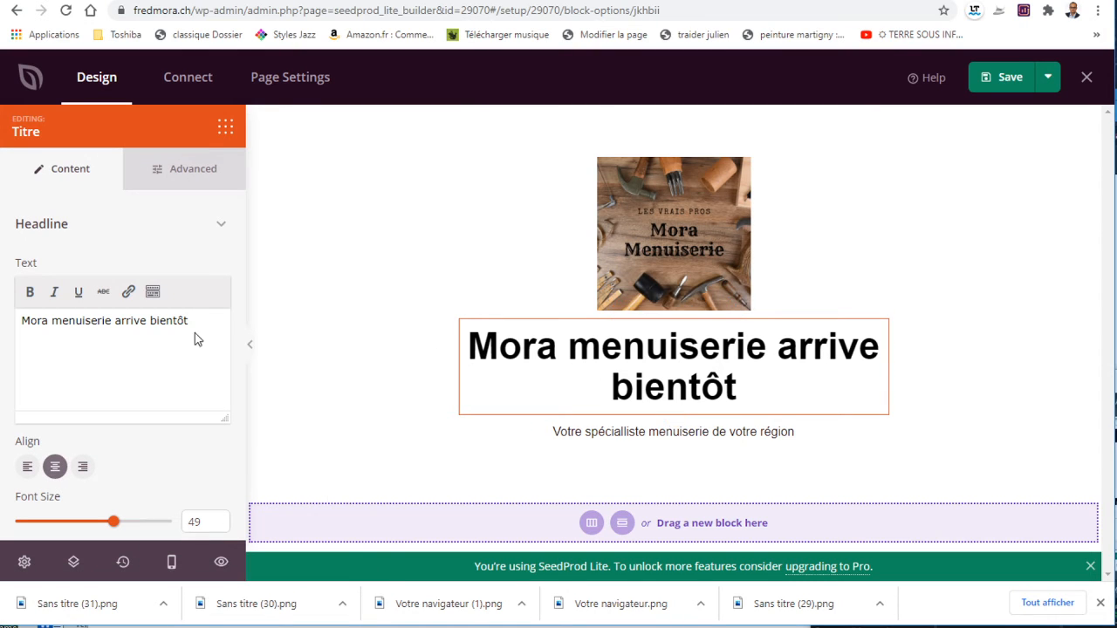
left_click(495, 353)
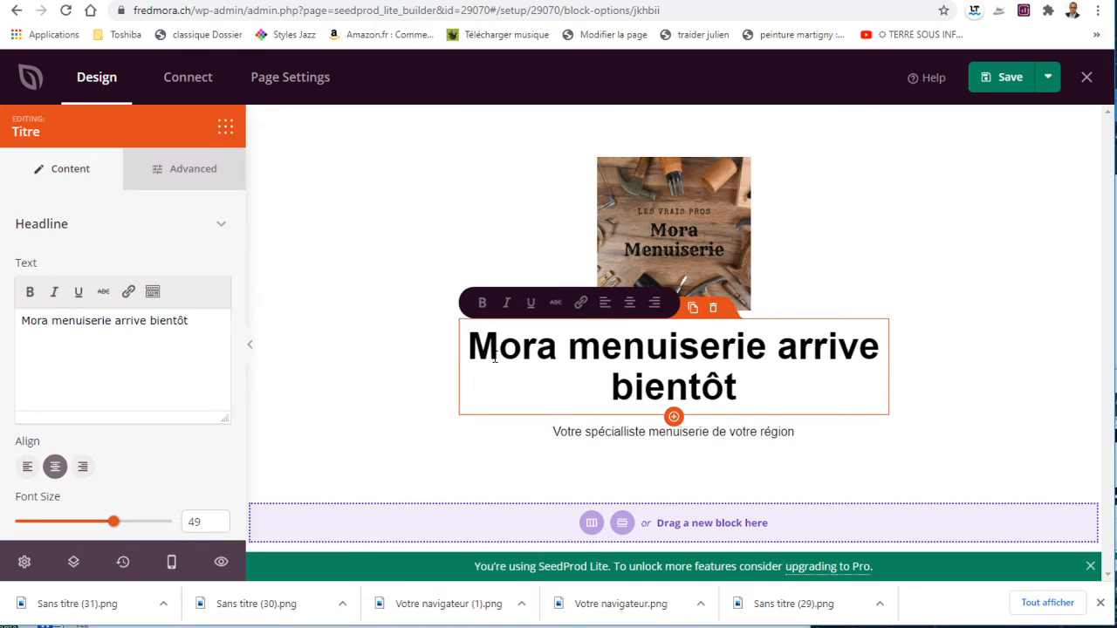
left_click(116, 321)
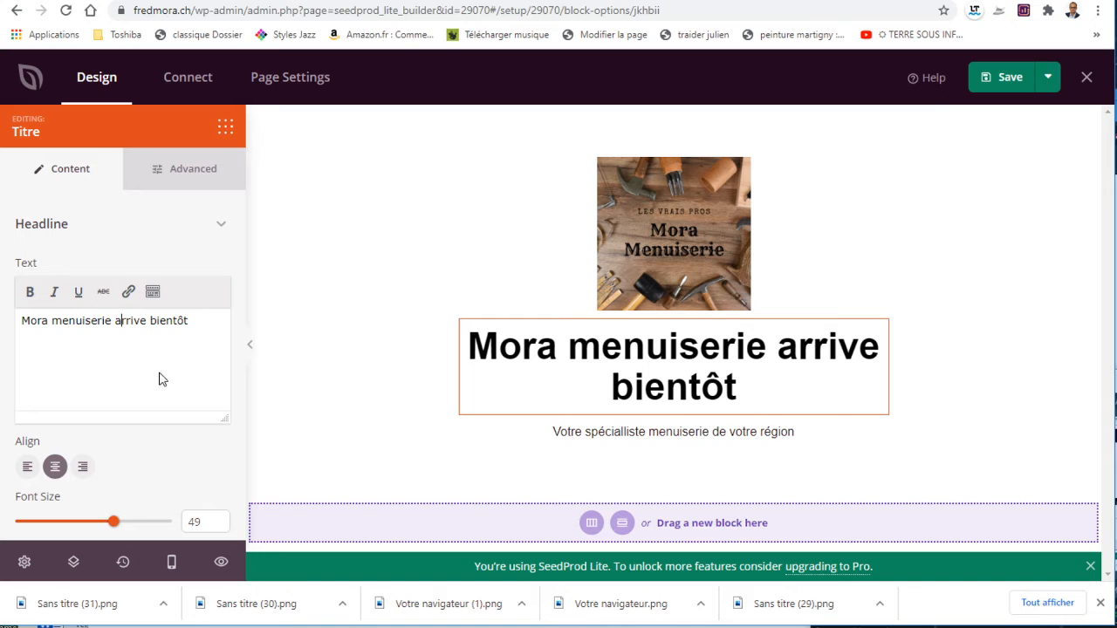
scroll(142, 459, "down", 1)
left_click_drag(144, 449, 96, 445)
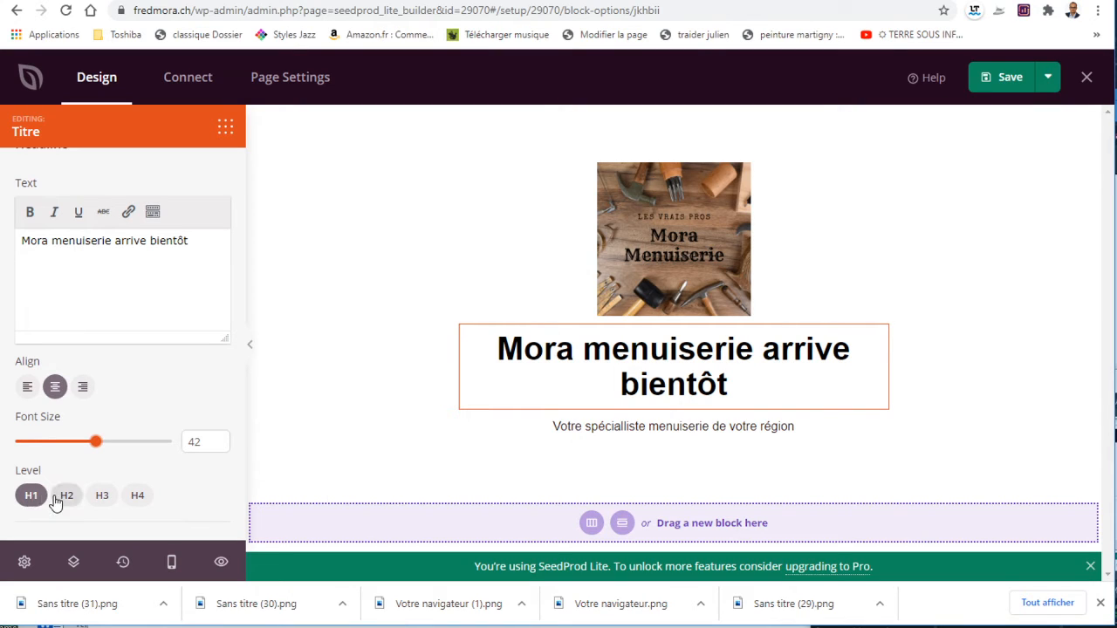
Examine the tagline text block's advanced style, text shadow and spacing options
left_click(635, 427)
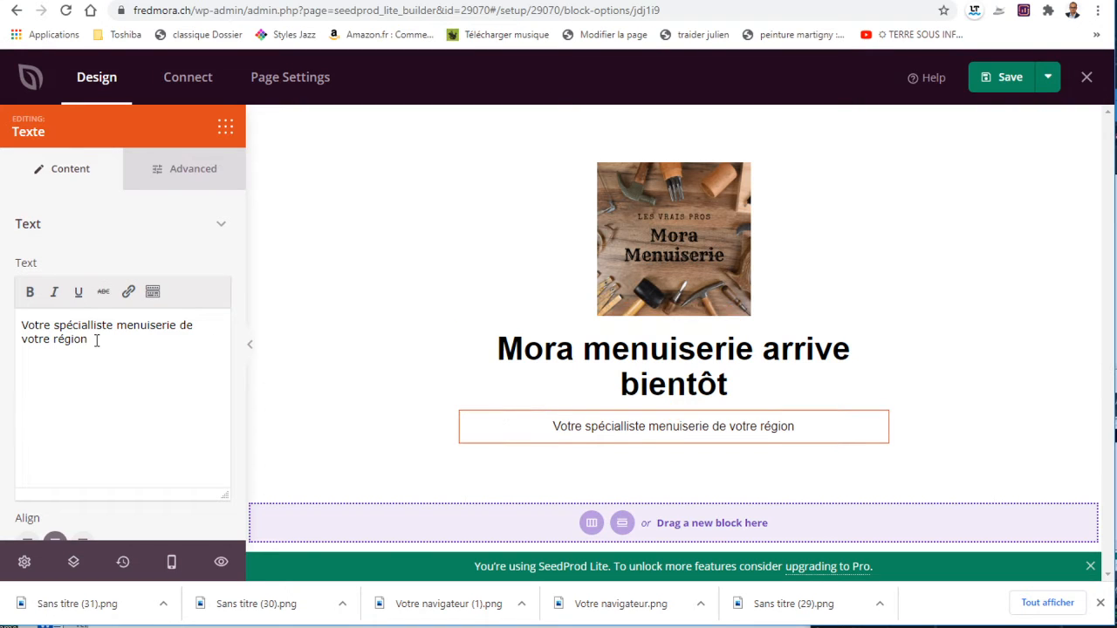
left_click(183, 171)
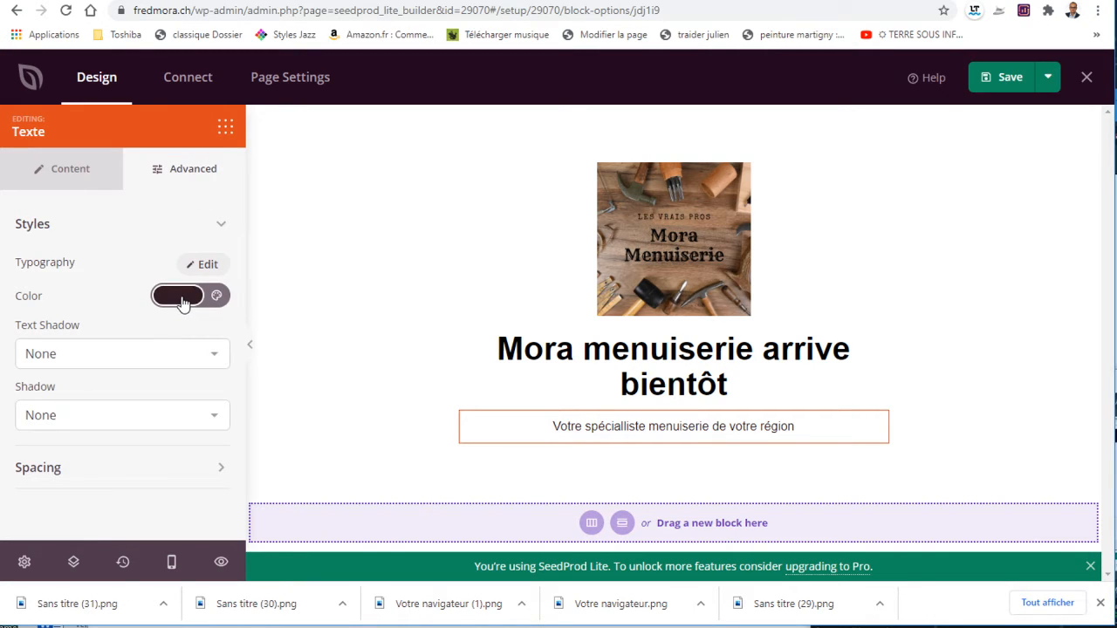
left_click(218, 358)
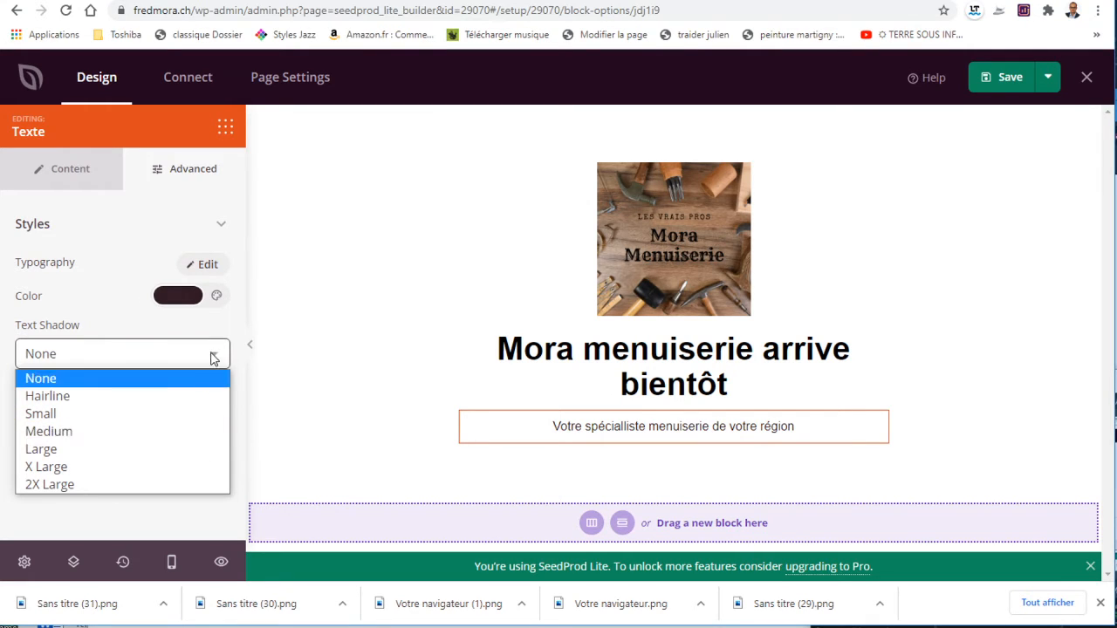
left_click(212, 358)
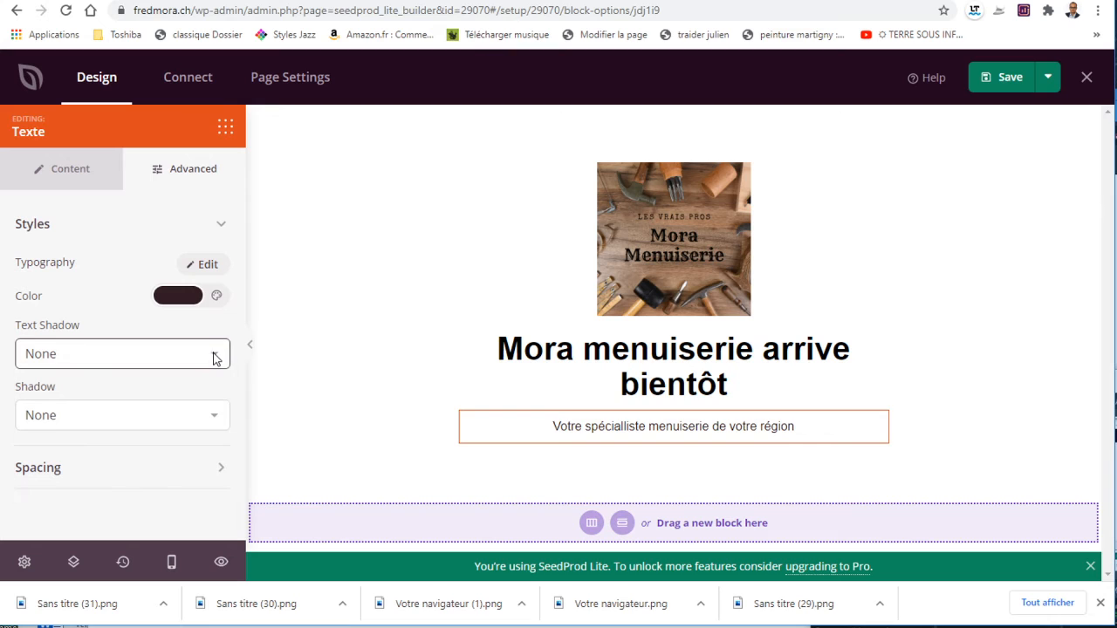
left_click(219, 471)
scroll(219, 471, "down", 1)
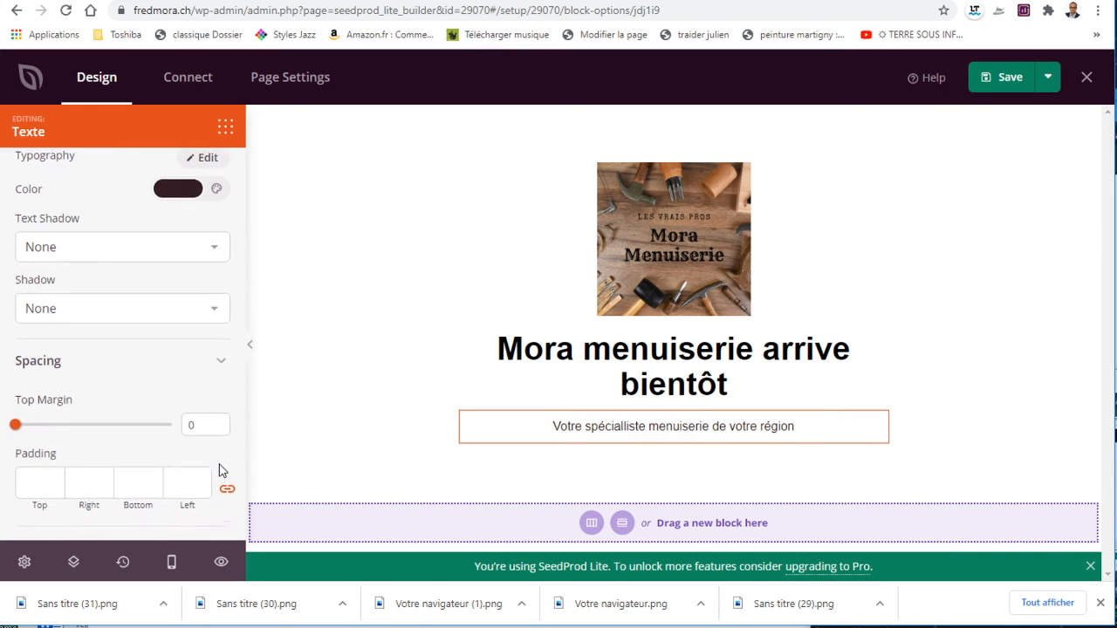
left_click(218, 358)
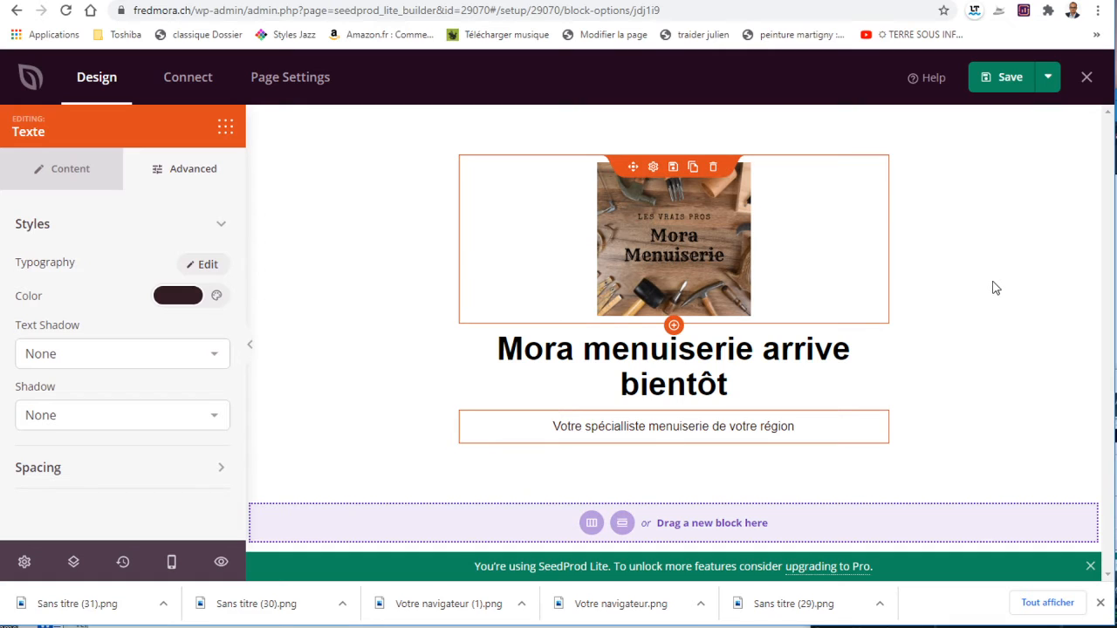
Save and close the coming soon page and check its preview in a separate tab
left_click(1010, 78)
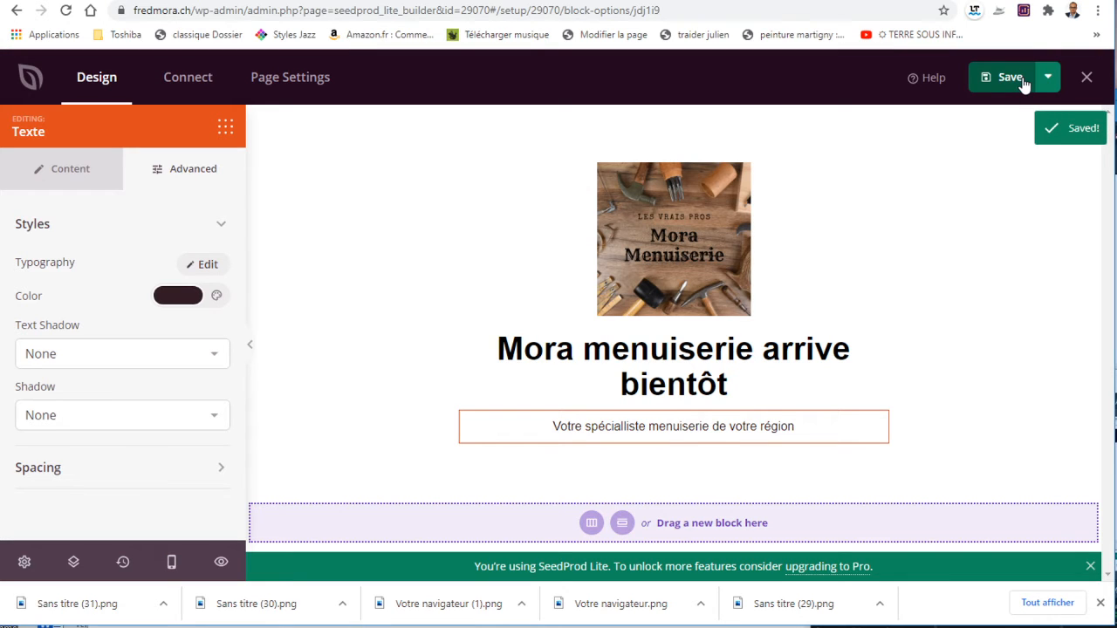
left_click(1088, 77)
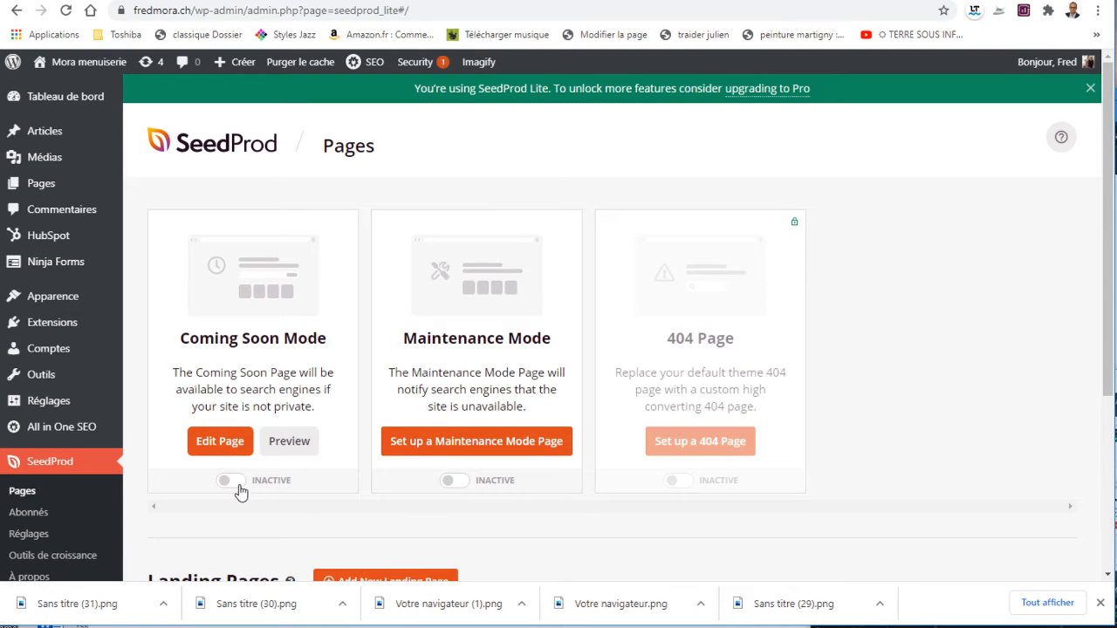
right_click(282, 451)
left_click(283, 451)
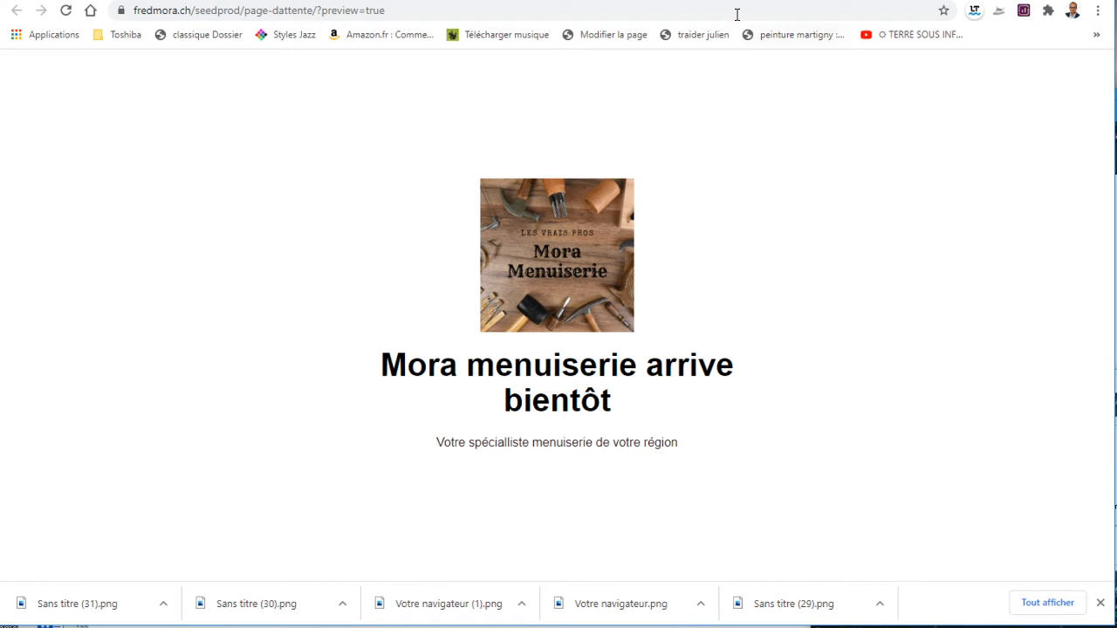
left_click(663, 4)
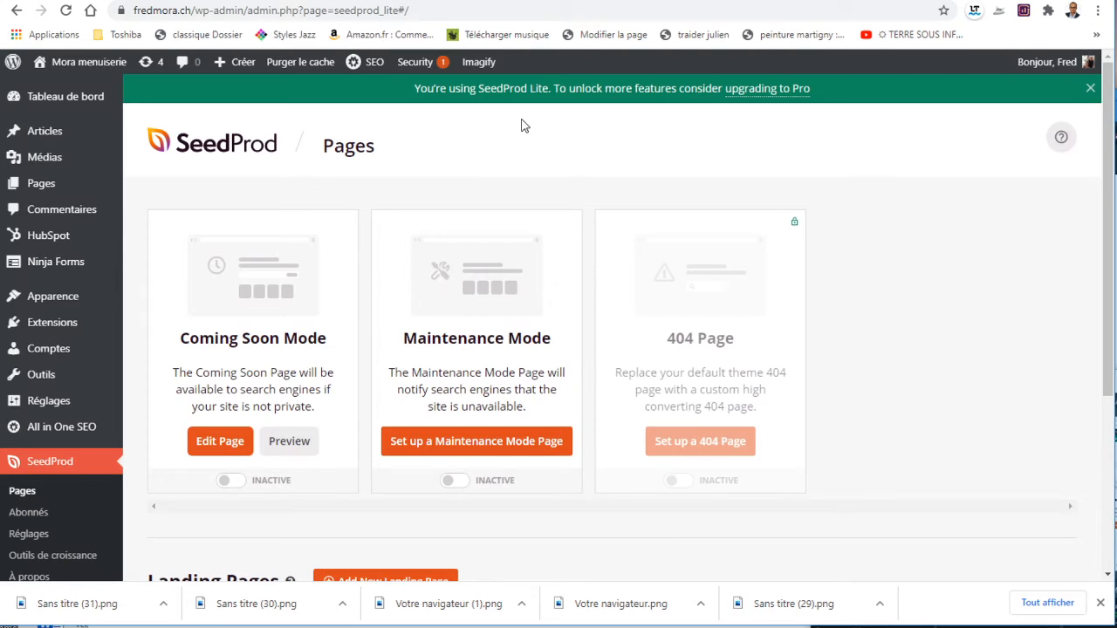
Activate Coming Soon Mode and reload the public fredmora.ch home page in the incognito window
left_click(231, 480)
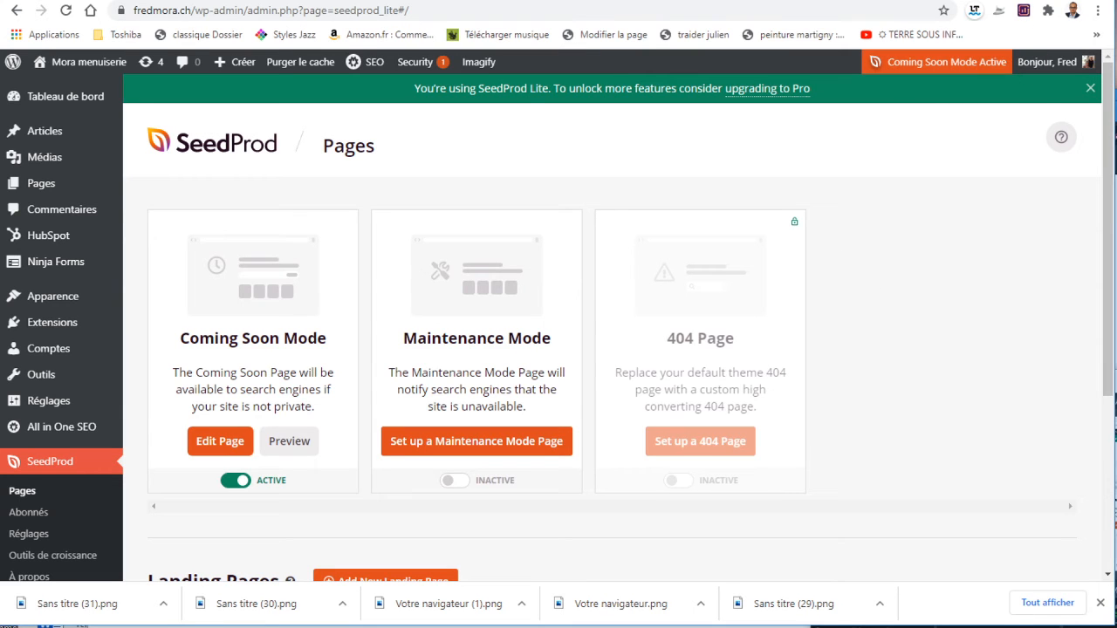
key("alt+Tab")
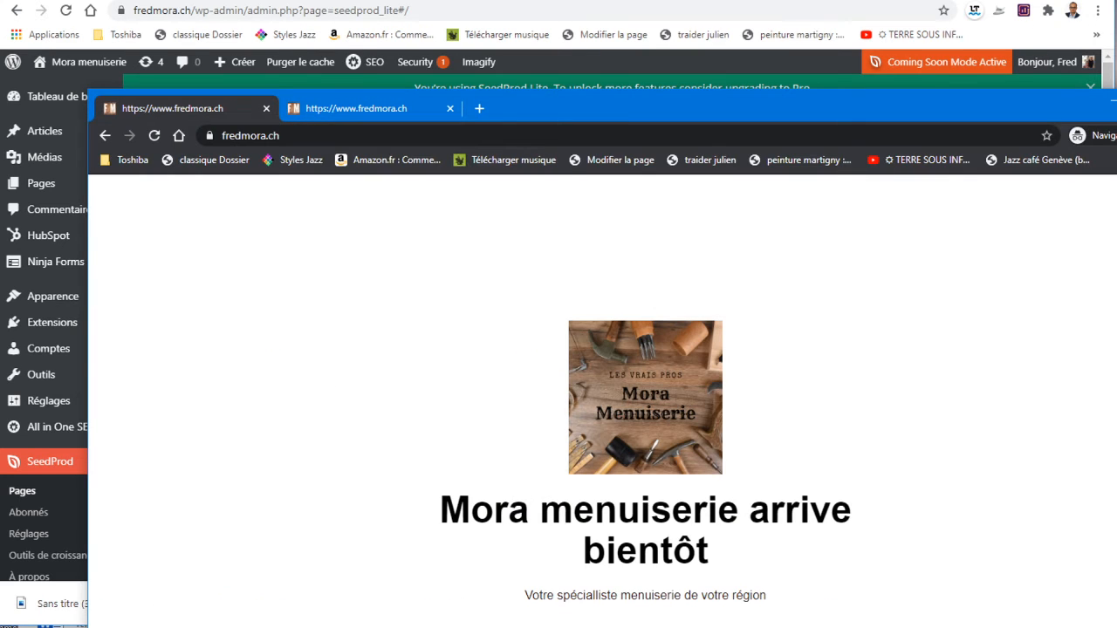
left_click(154, 135)
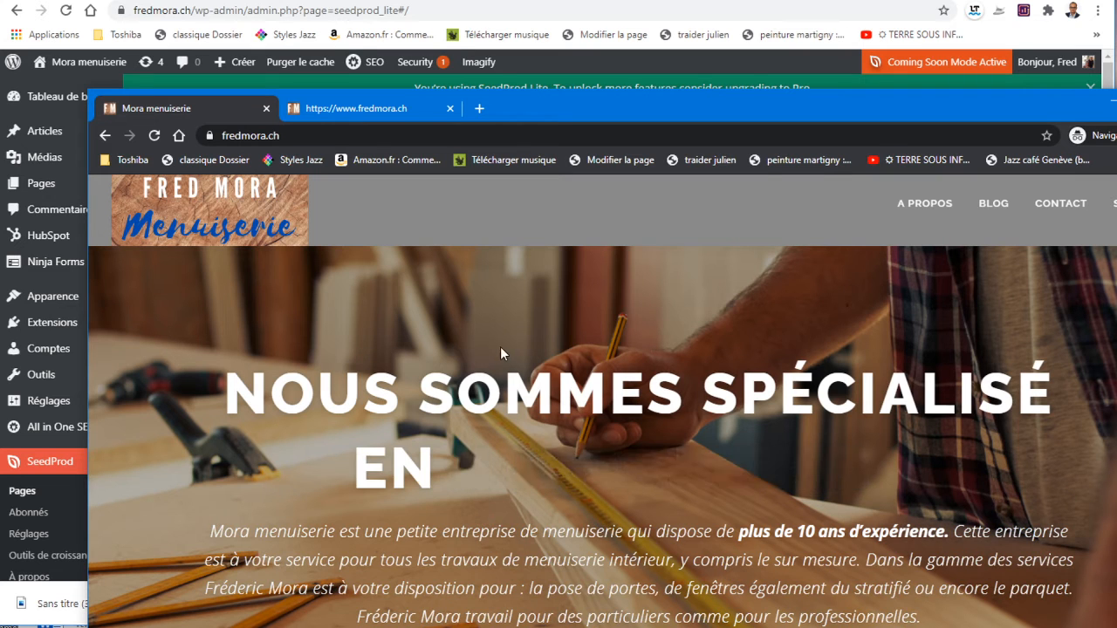
left_click_drag(521, 102, 546, 101)
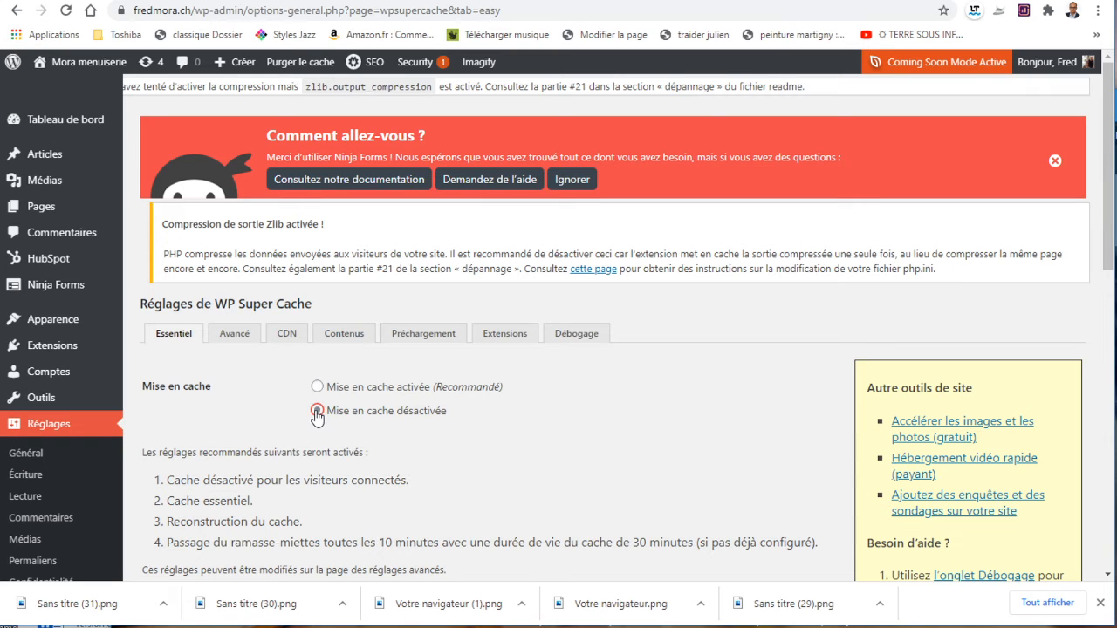
Apply "Mise en cache désactivée" in the WP Super Cache settings and recheck the public home page in the incognito window
scroll(322, 434, "down", 2)
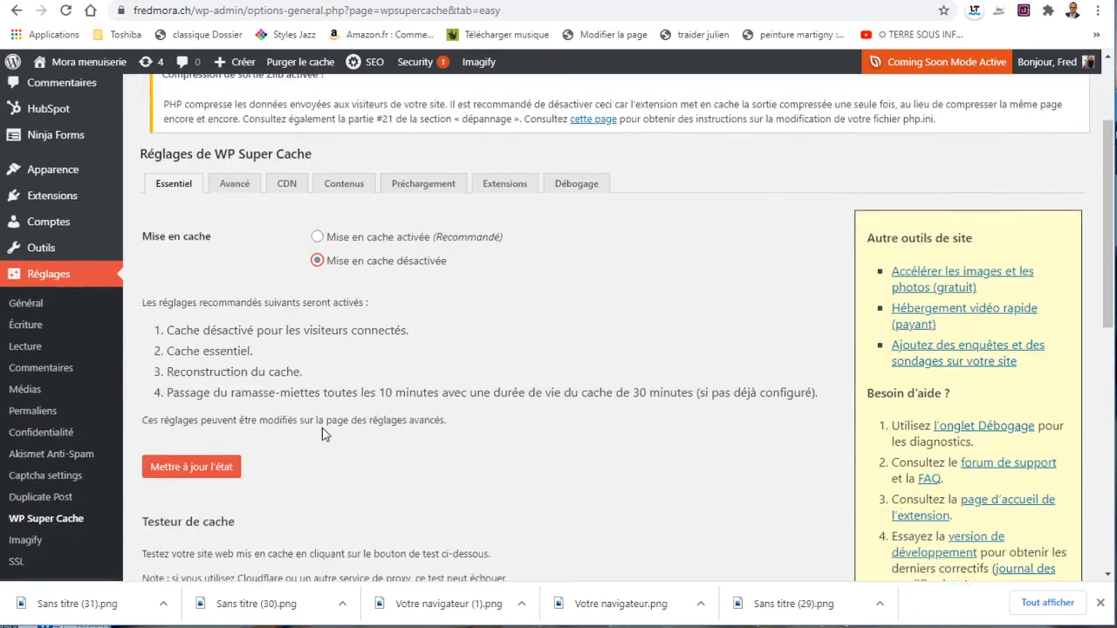
left_click(192, 463)
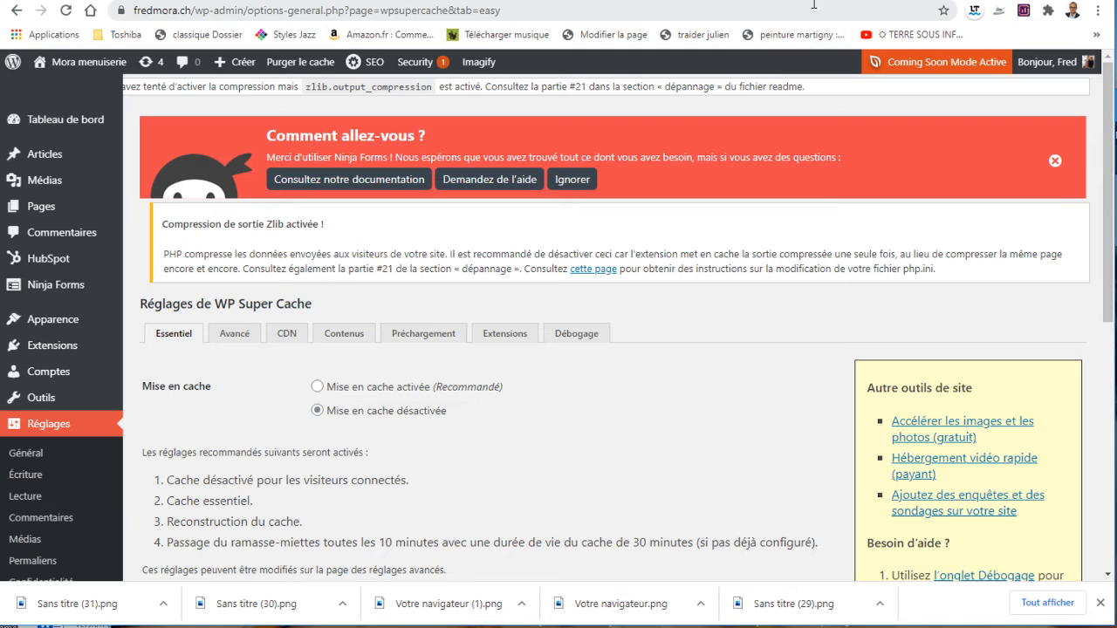
key("alt+Tab")
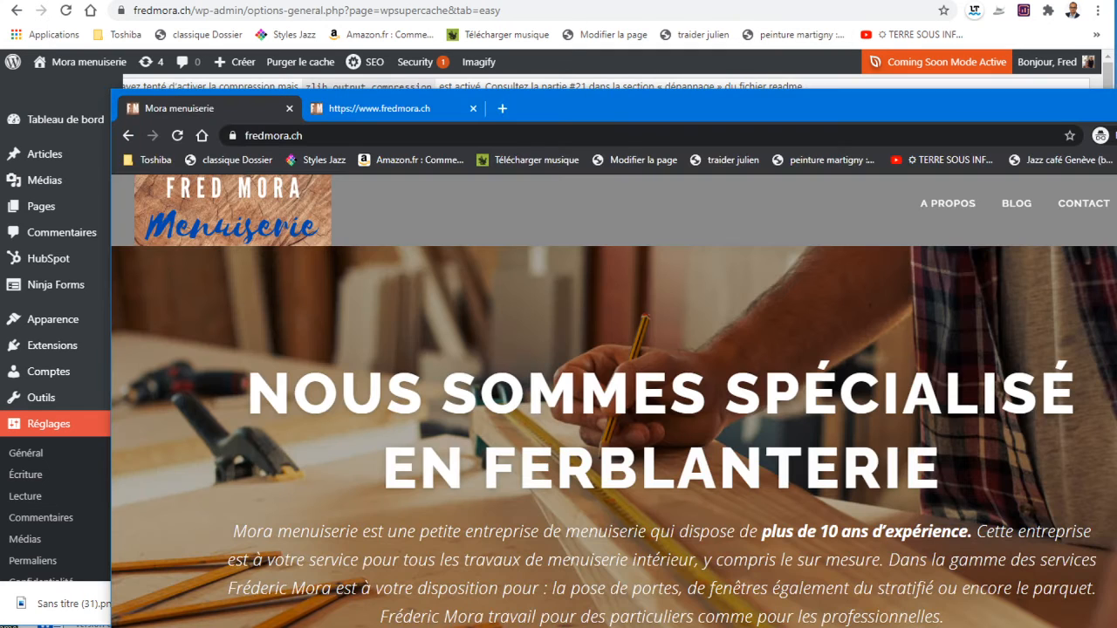
left_click(177, 136)
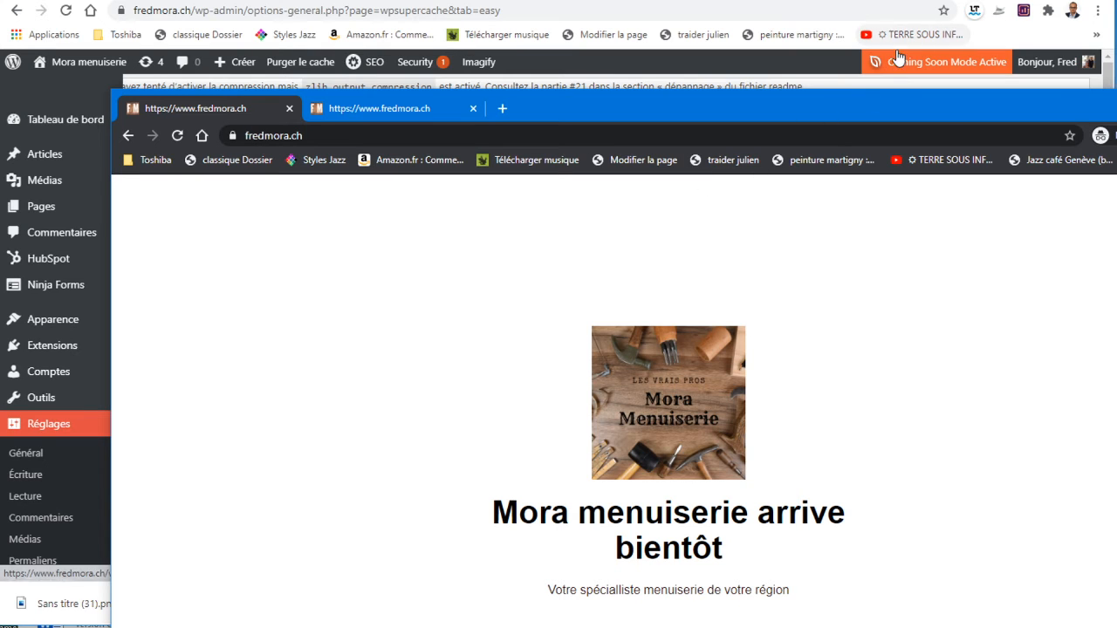
left_click(764, 58)
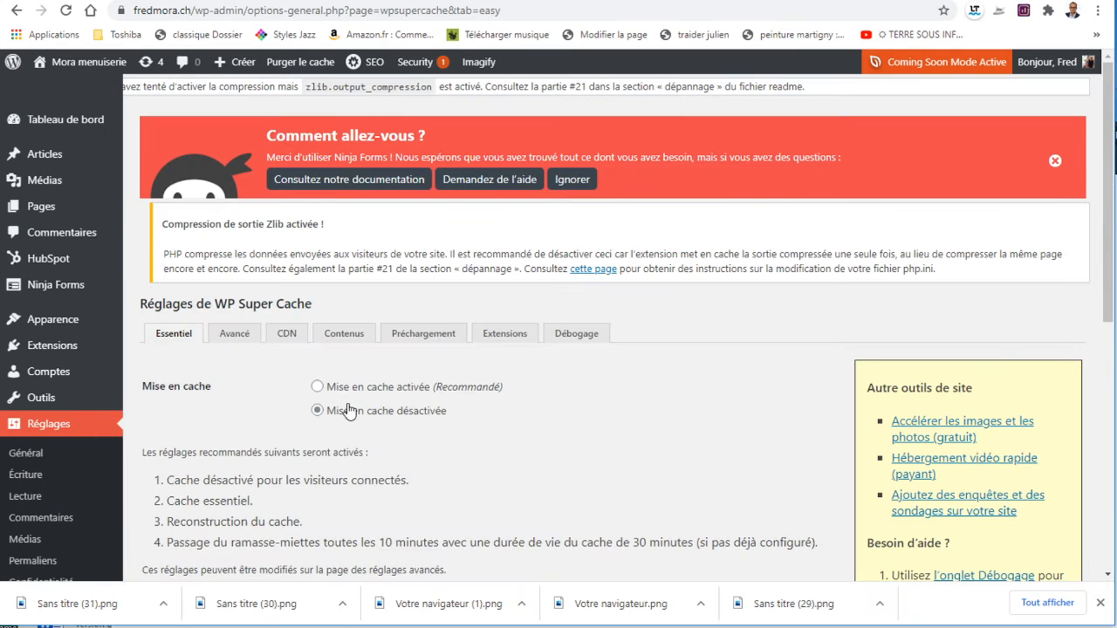
Set WP Super Cache back to "Mise en cache activée" and update its status
left_click(317, 388)
scroll(424, 452, "down", 1)
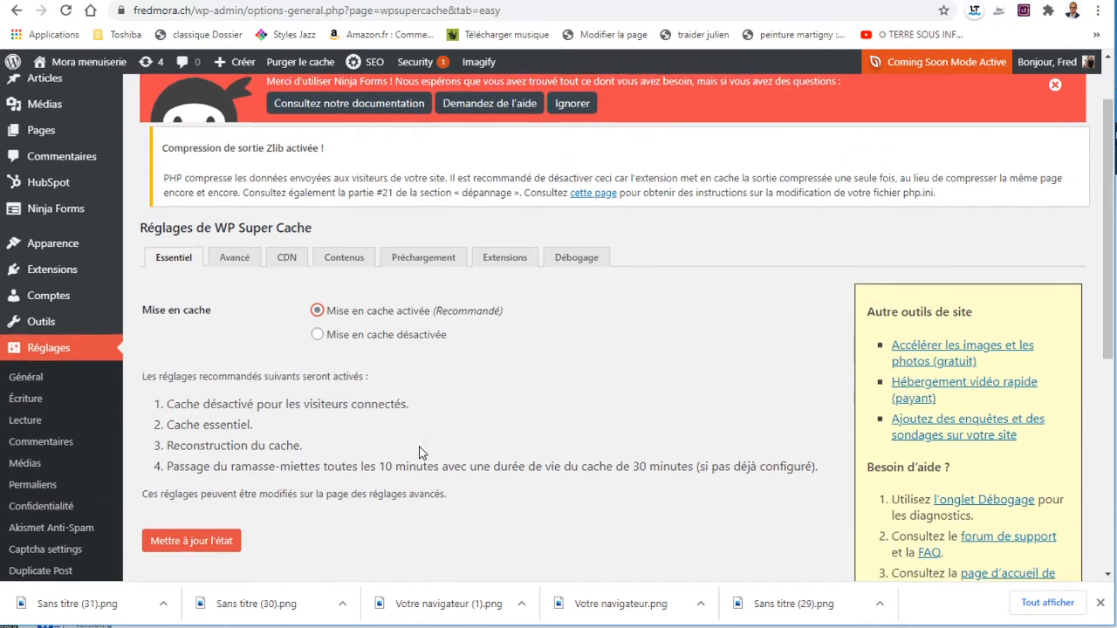
left_click(218, 542)
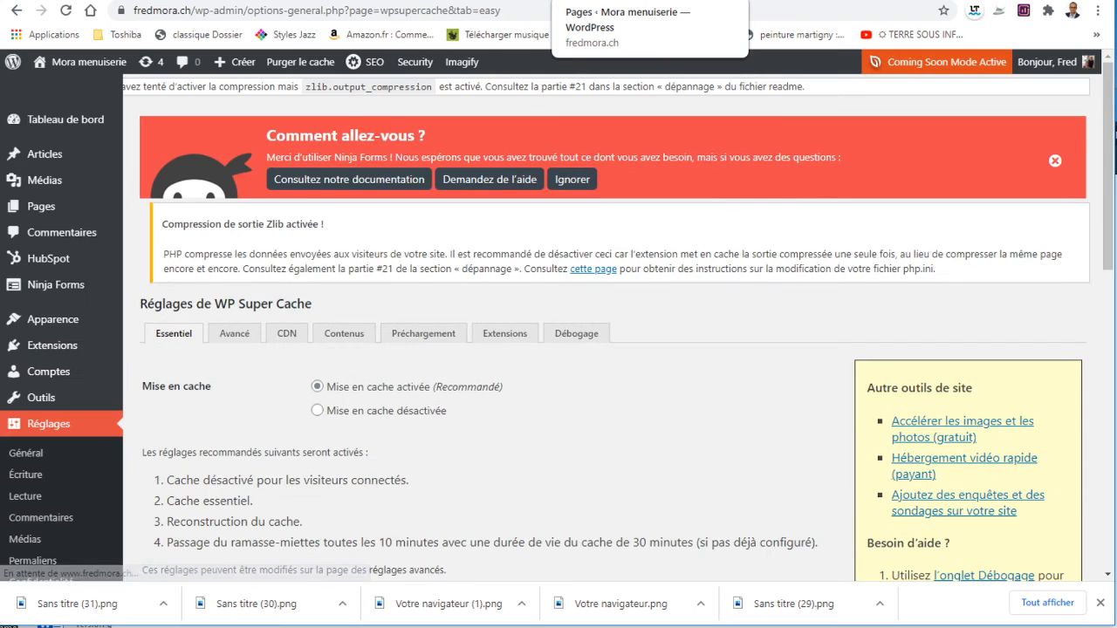
Set up a maintenance mode page in SeedProd using the "Down Maintenance Mode" template
left_click(620, 1)
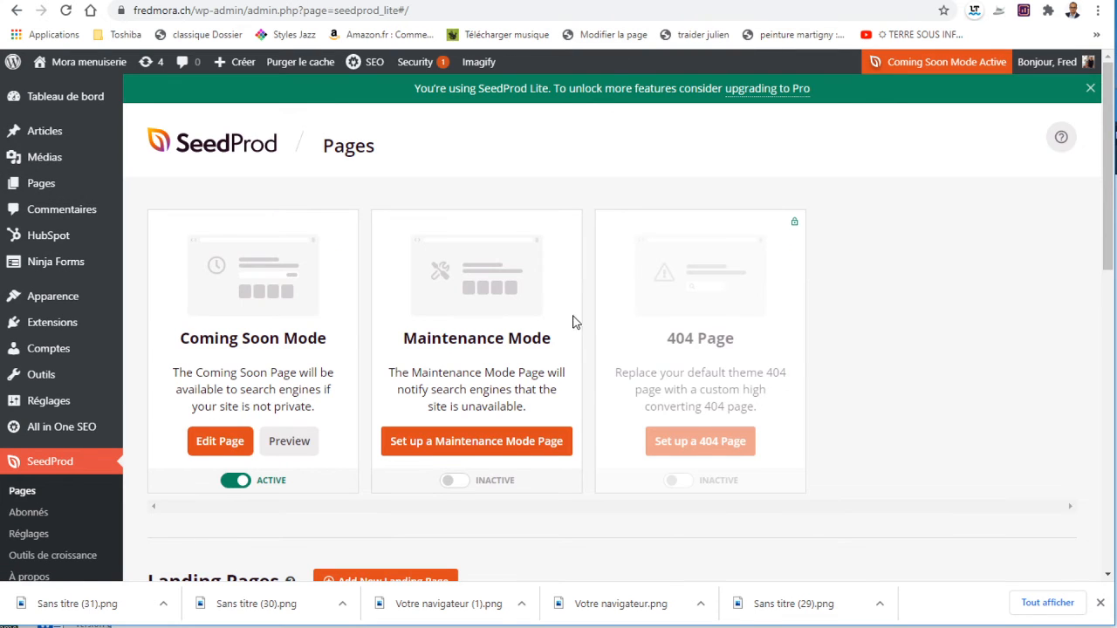
scroll(567, 331, "down", 1)
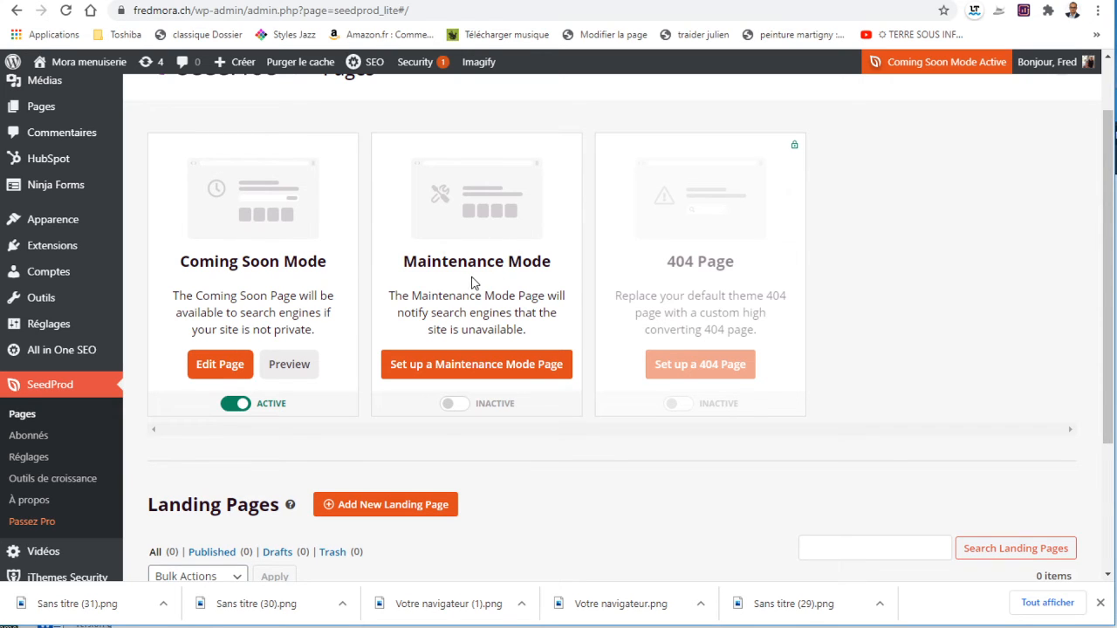
left_click(466, 372)
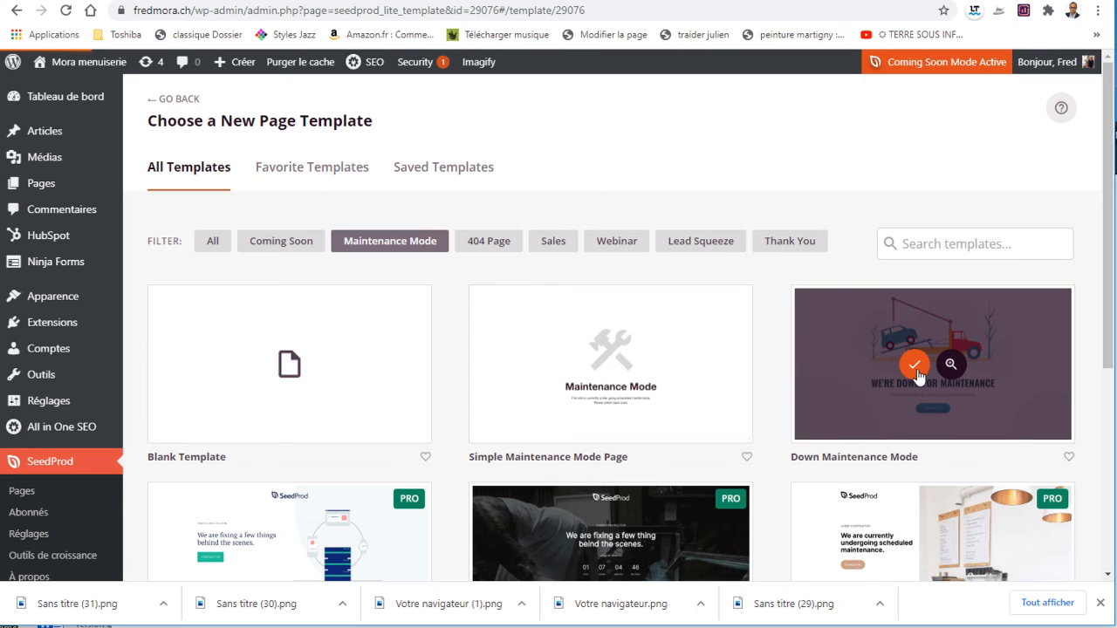
left_click(915, 366)
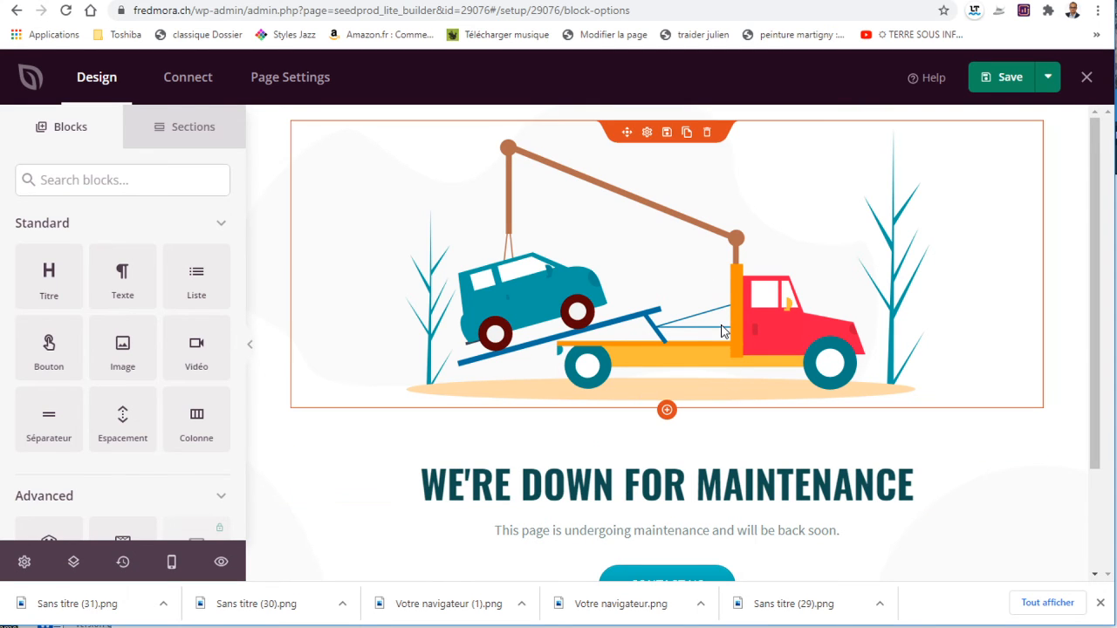
scroll(664, 436, "down", 2)
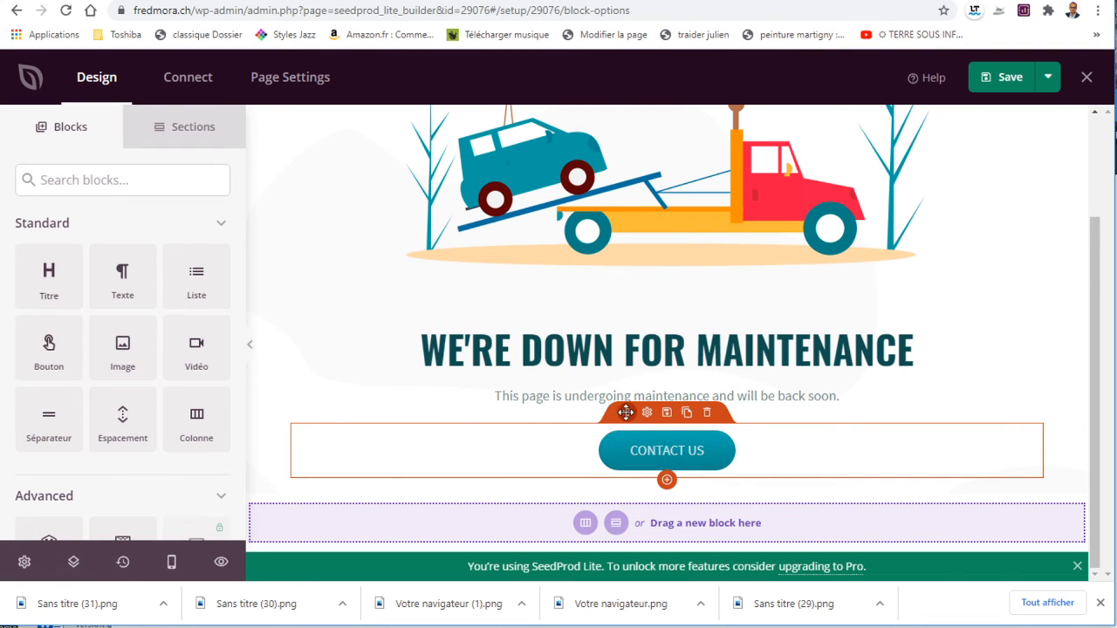
Try moving the CONTACT US button block on the maintenance page, and look through the Standard and Advanced blocks available in the builder
left_click_drag(625, 412, 631, 462)
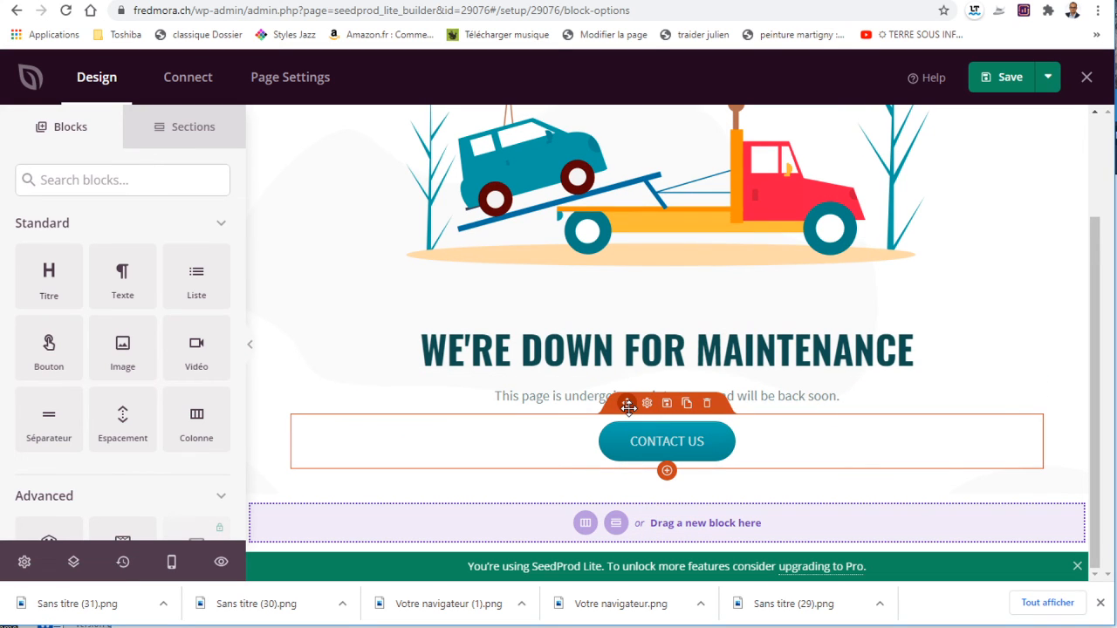
scroll(491, 387, "up", 1)
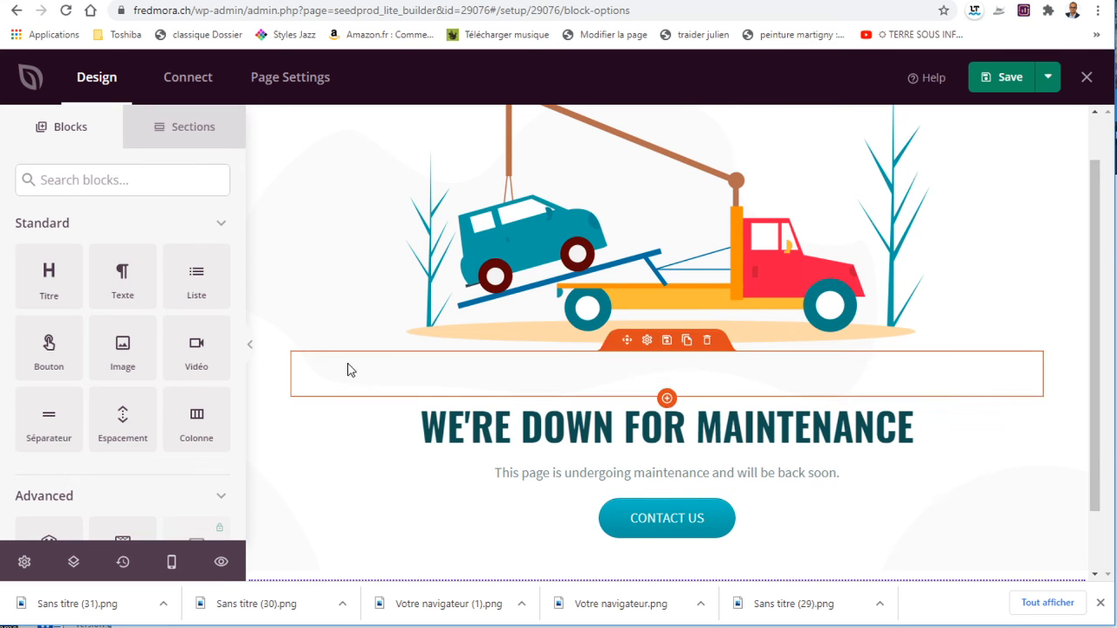
scroll(349, 370, "up", 1)
scroll(201, 361, "down", 3)
scroll(201, 365, "down", 1)
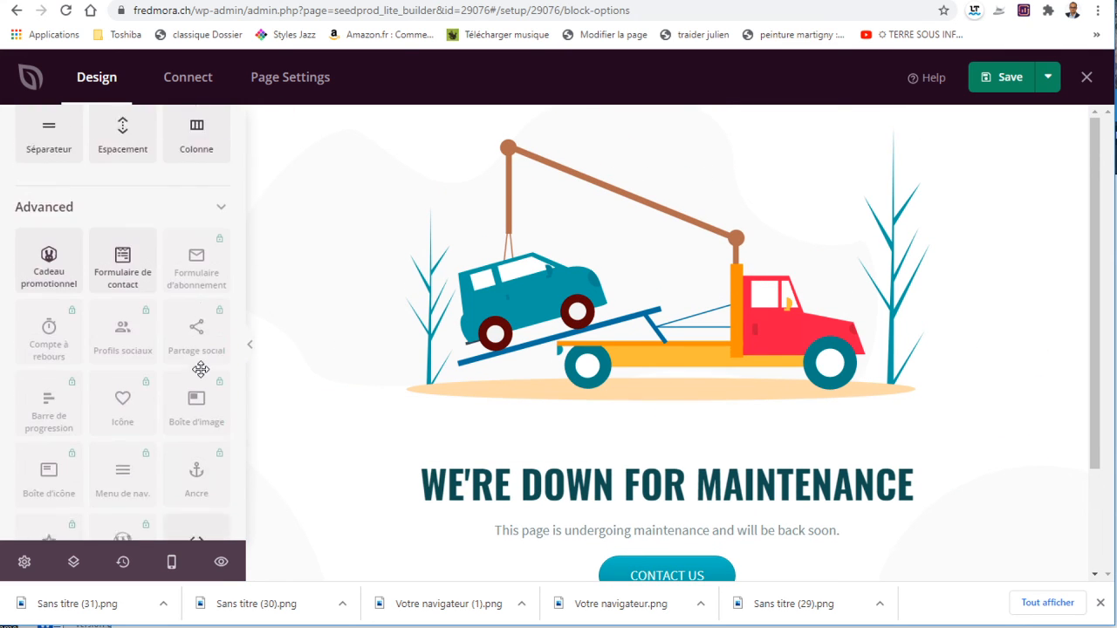
scroll(195, 315, "up", 2)
scroll(195, 288, "up", 2)
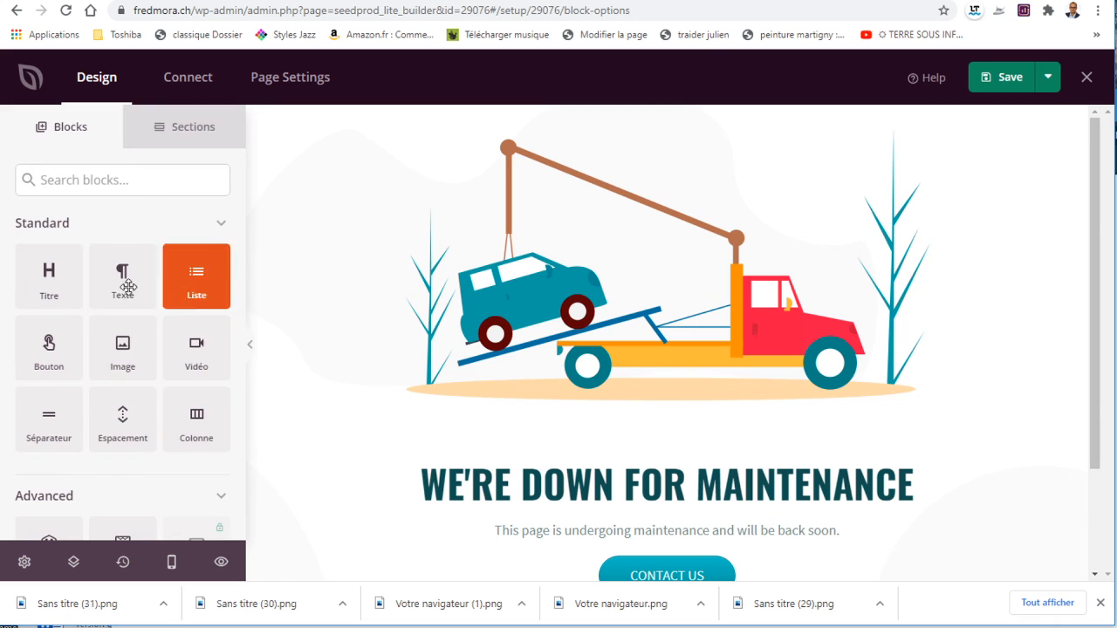
scroll(130, 349, "down", 3)
scroll(218, 398, "down", 3)
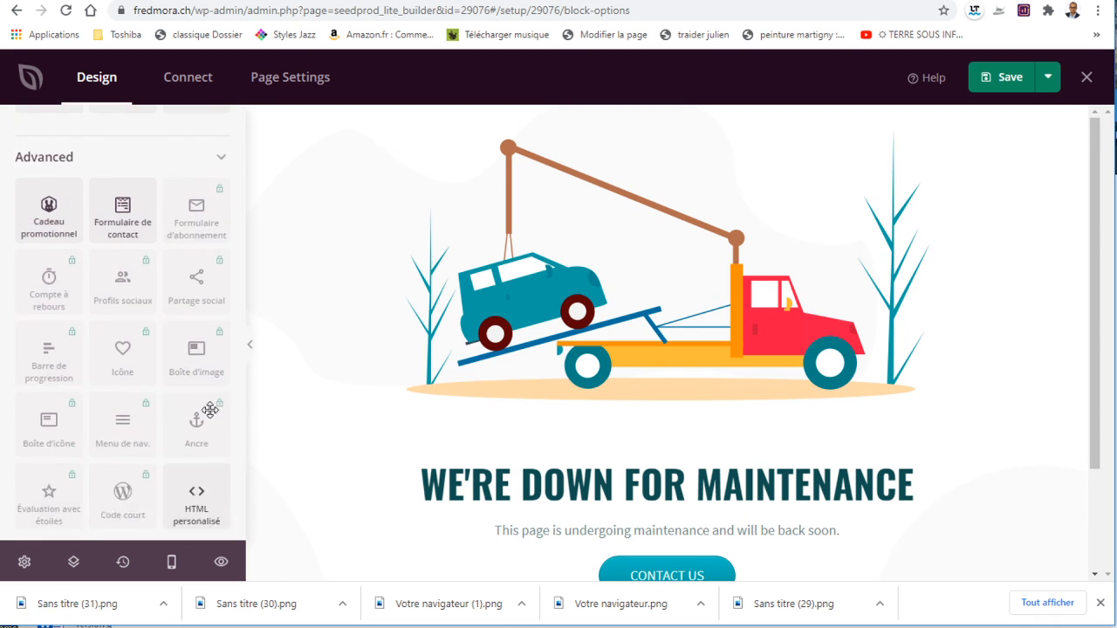
scroll(113, 440, "down", 1)
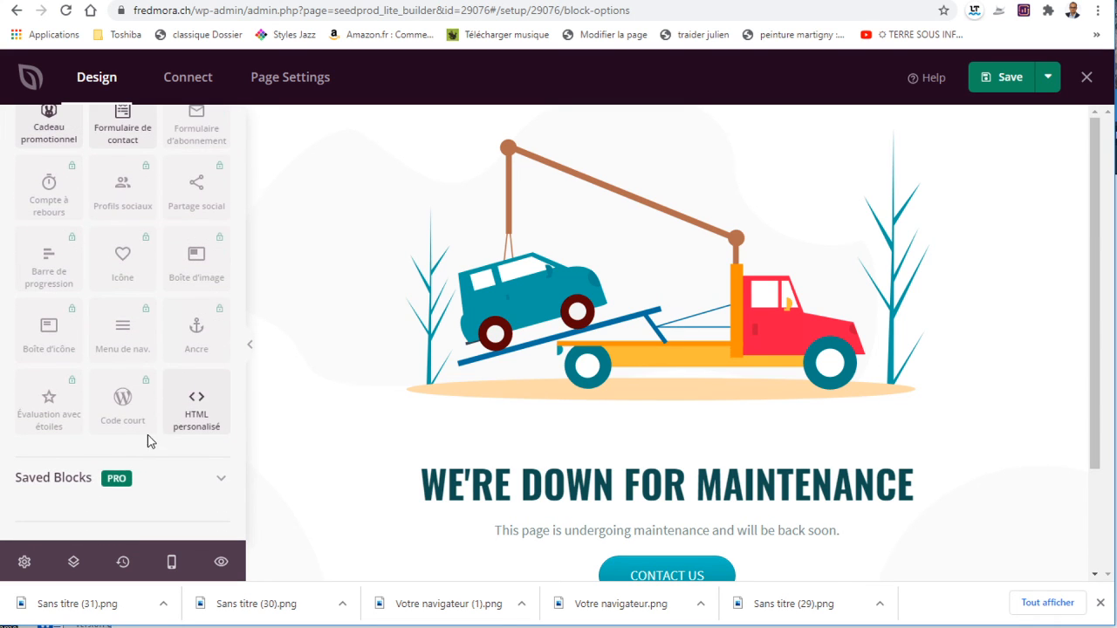
scroll(178, 403, "up", 6)
scroll(179, 402, "up", 3)
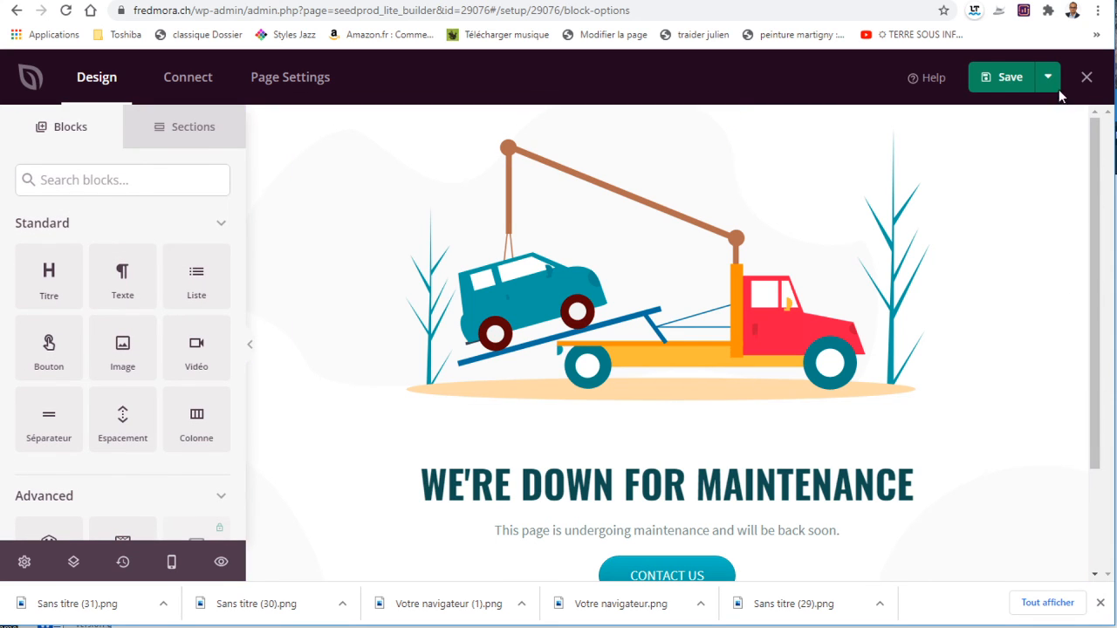
Save the maintenance mode page and close the page builder
left_click(1010, 79)
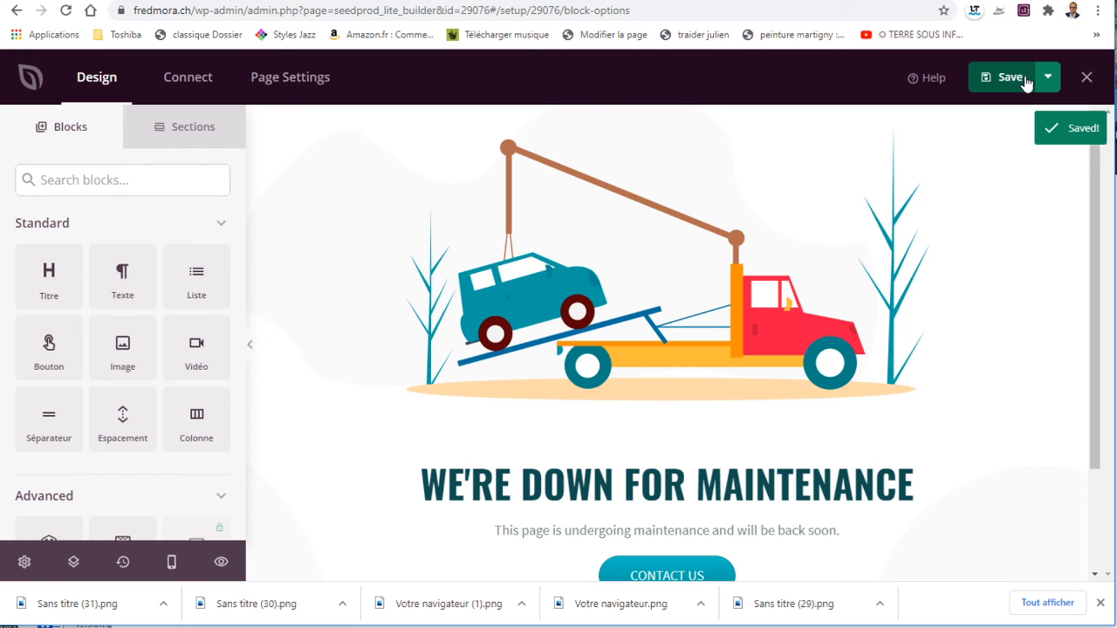
left_click(1086, 77)
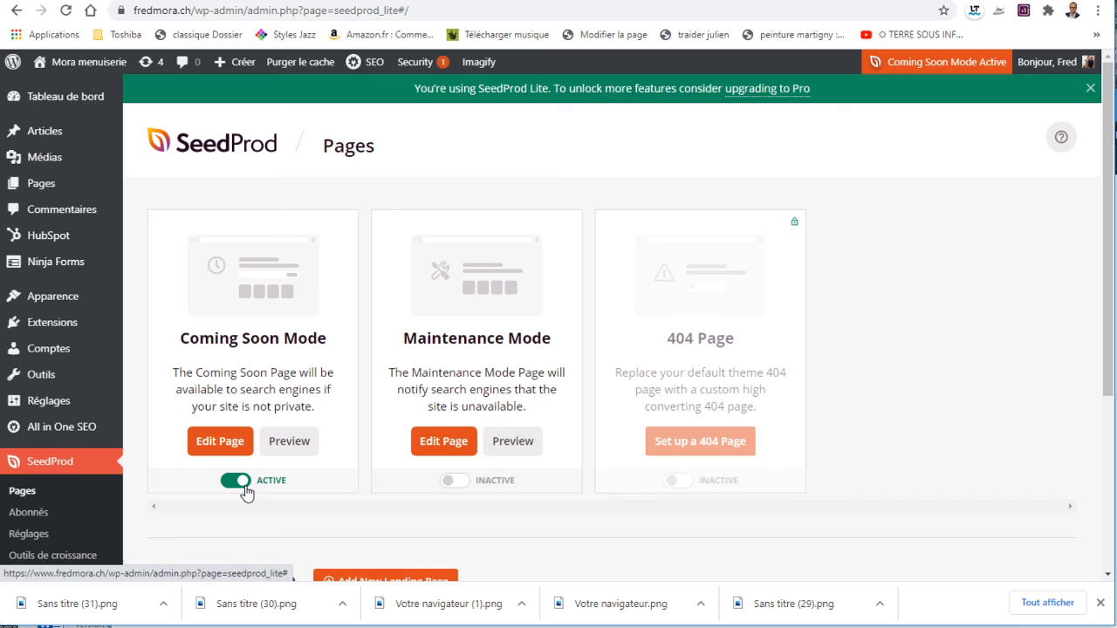
Deactivate Coming Soon Mode and activate Maintenance Mode for the site
left_click(237, 484)
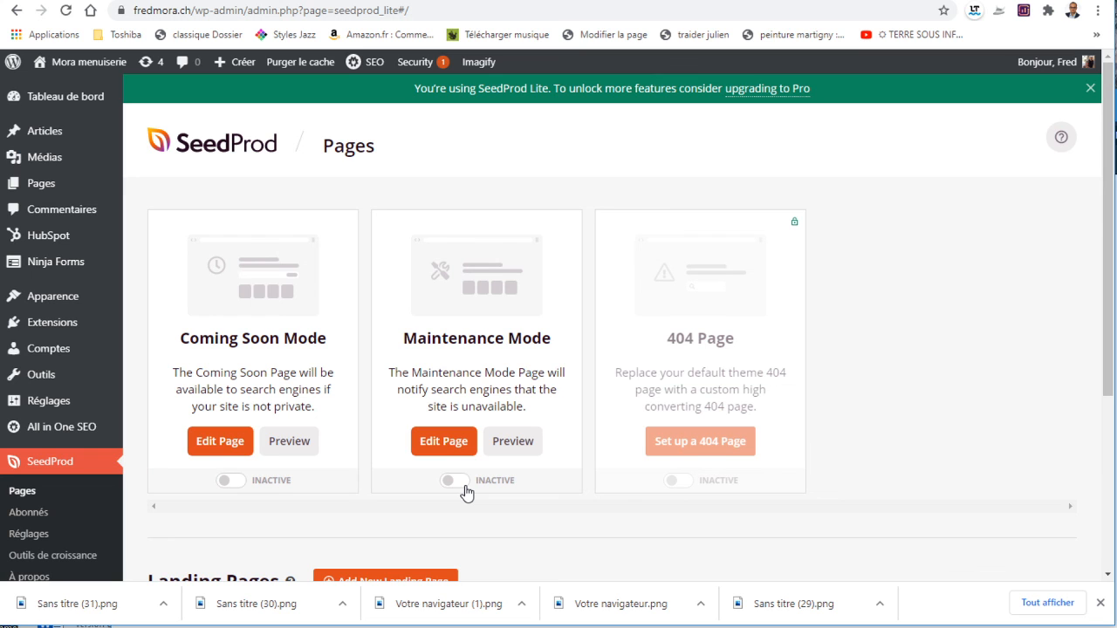
left_click(455, 481)
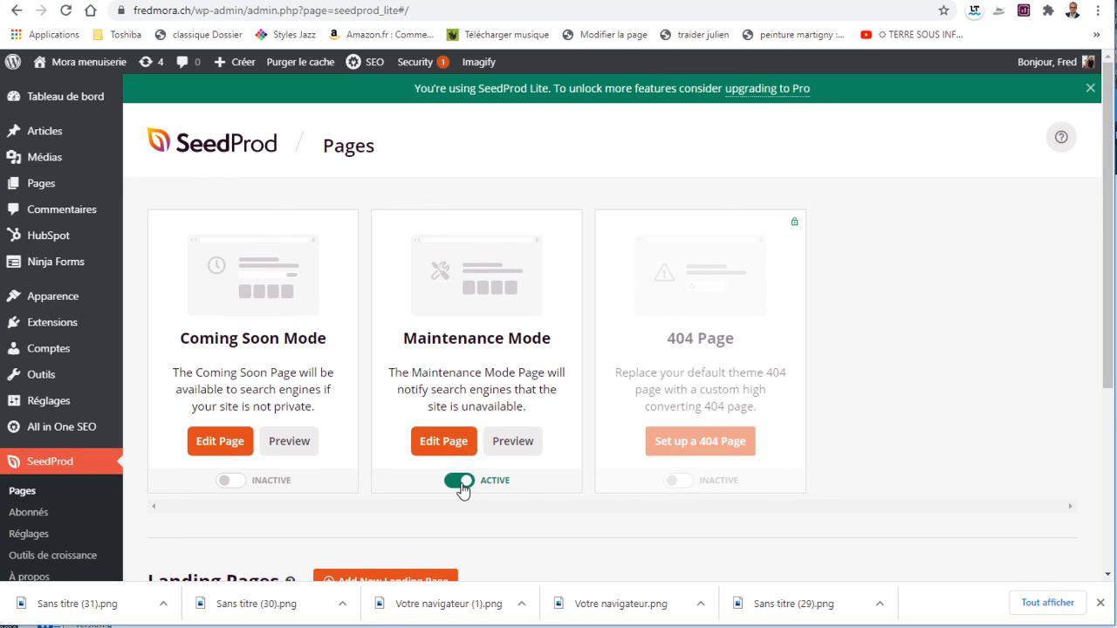